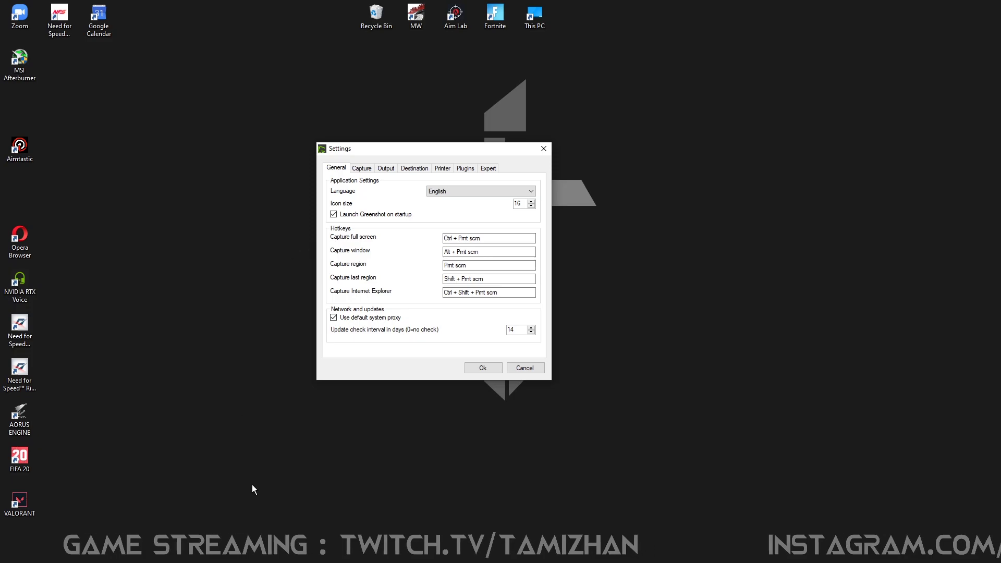
Step: Open a File Explorer window and place it beside the Greenshot Settings dialog so that both are fully visible
key("super+e")
left_click_drag(417, 7, 431, 102)
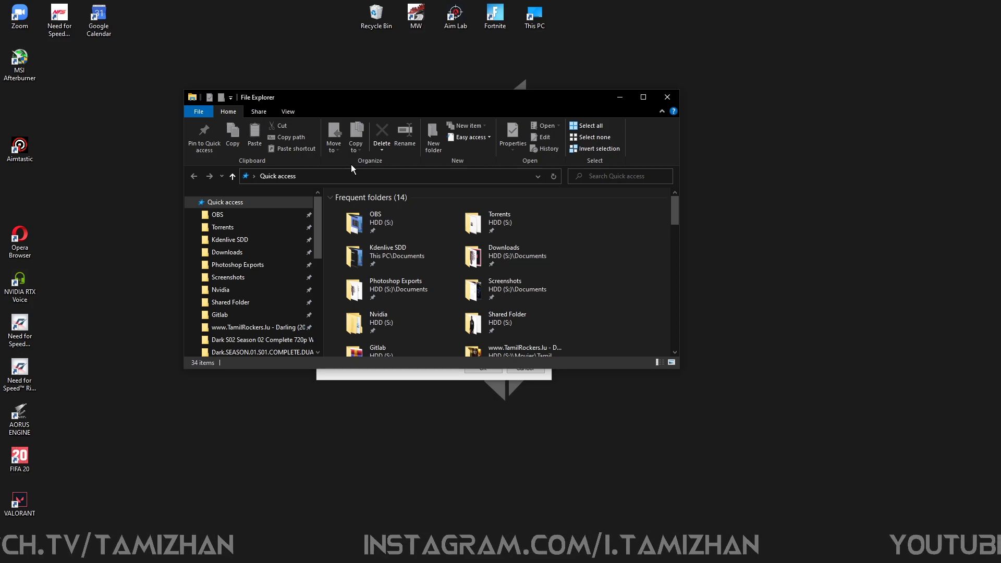
left_click_drag(415, 98, 731, 125)
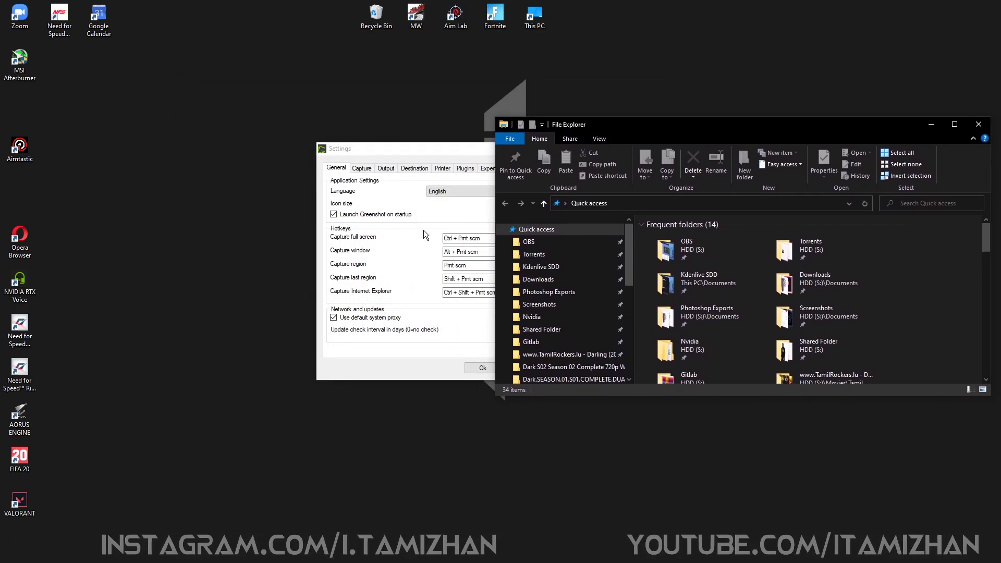
left_click(376, 237)
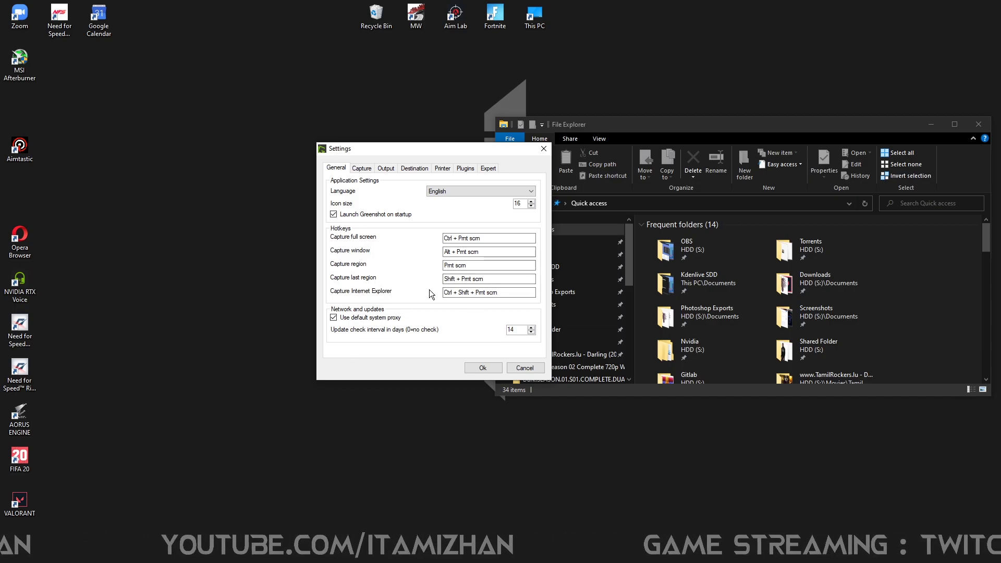
left_click_drag(427, 151, 259, 109)
left_click(471, 102)
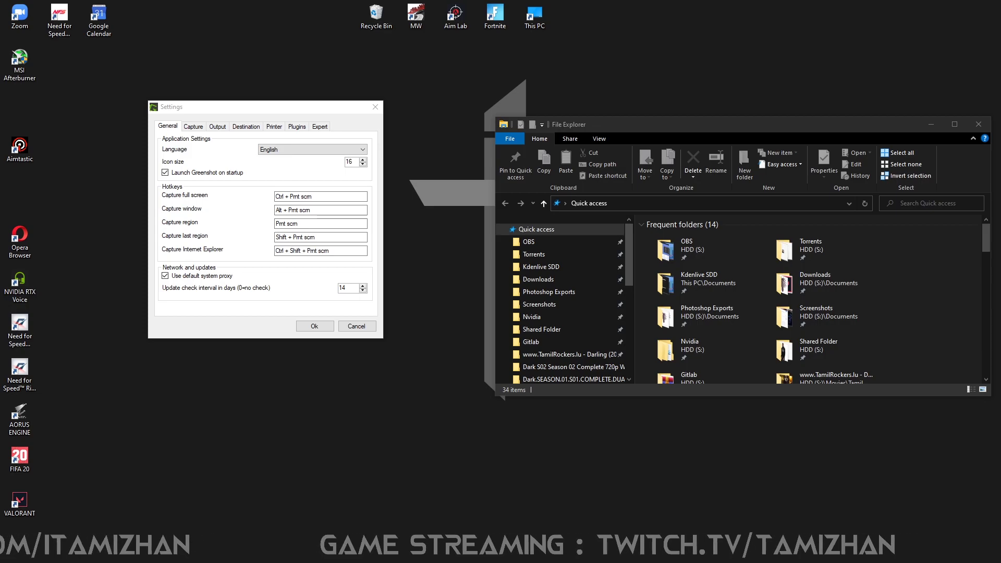
Step: Capture the full screen with Greenshot and check the saved image in the photo viewer
key("ctrl+Print")
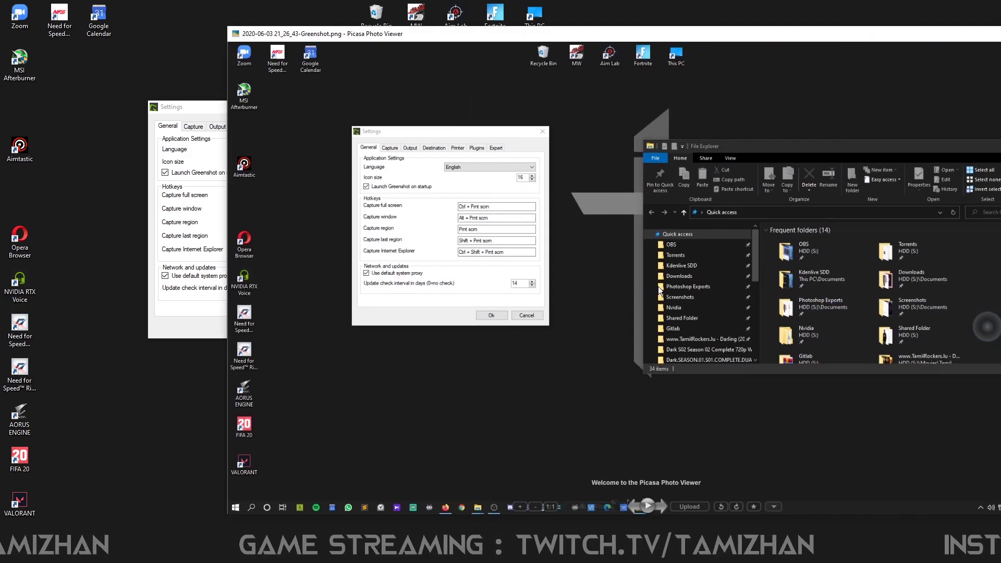
scroll(521, 283, "down", 1)
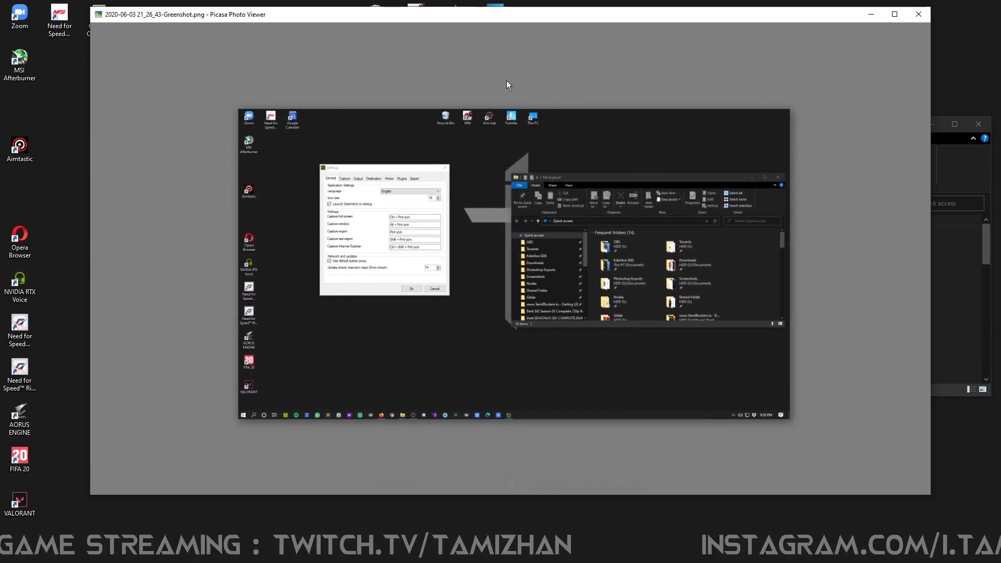
key("Escape")
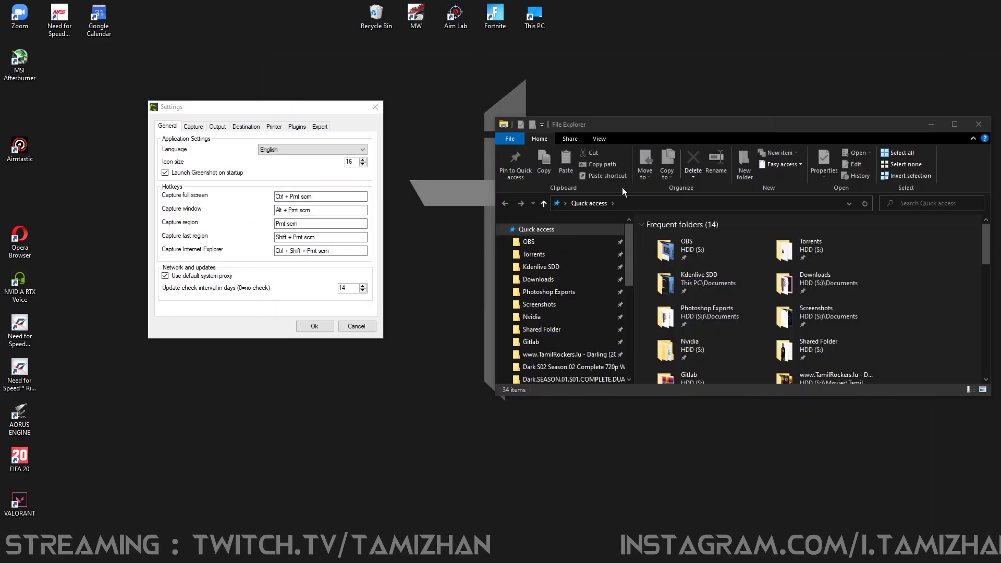
Step: Move the File Explorer window closer to the Settings dialog and capture only that window with Greenshot
left_click_drag(652, 131, 560, 81)
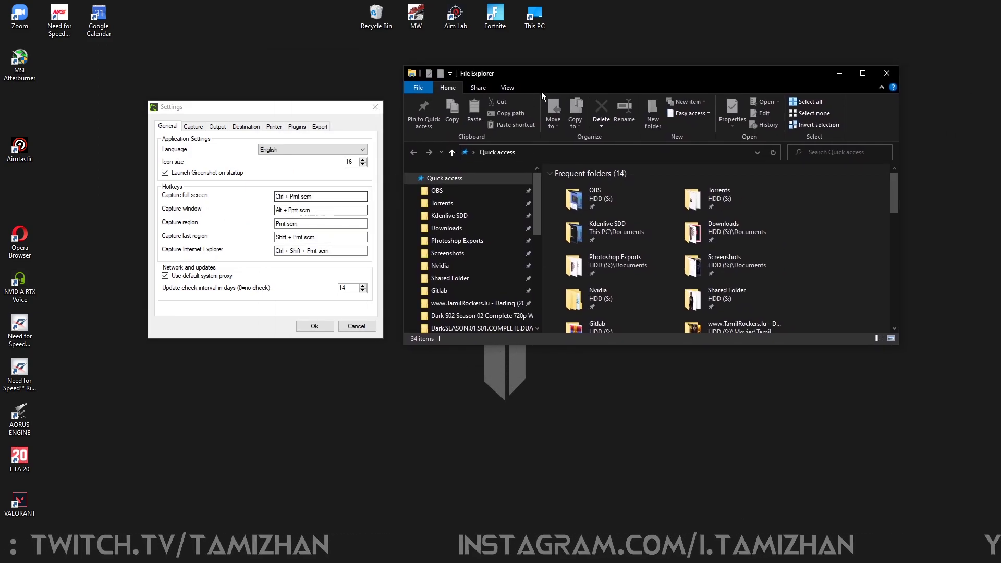
key("alt")
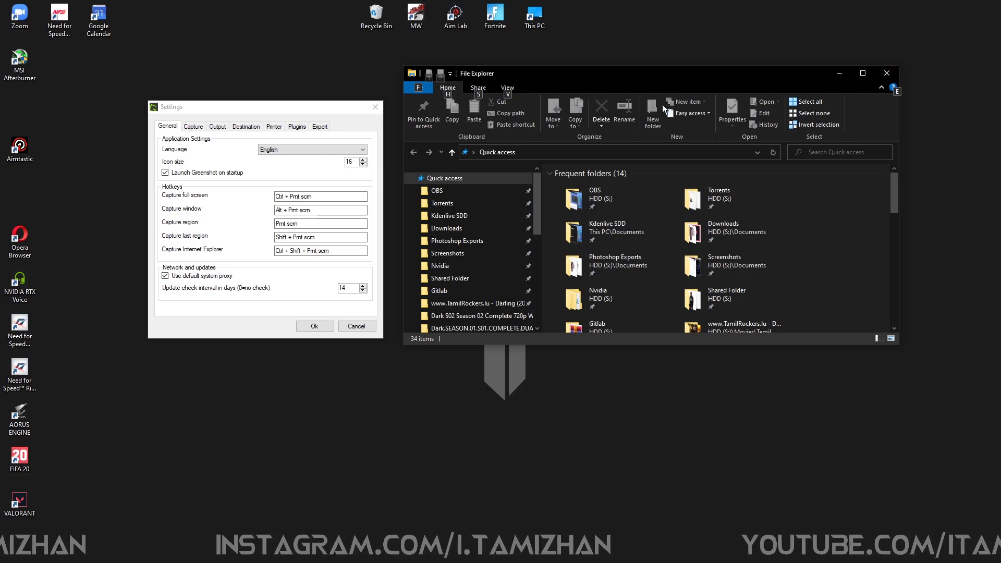
key("Print")
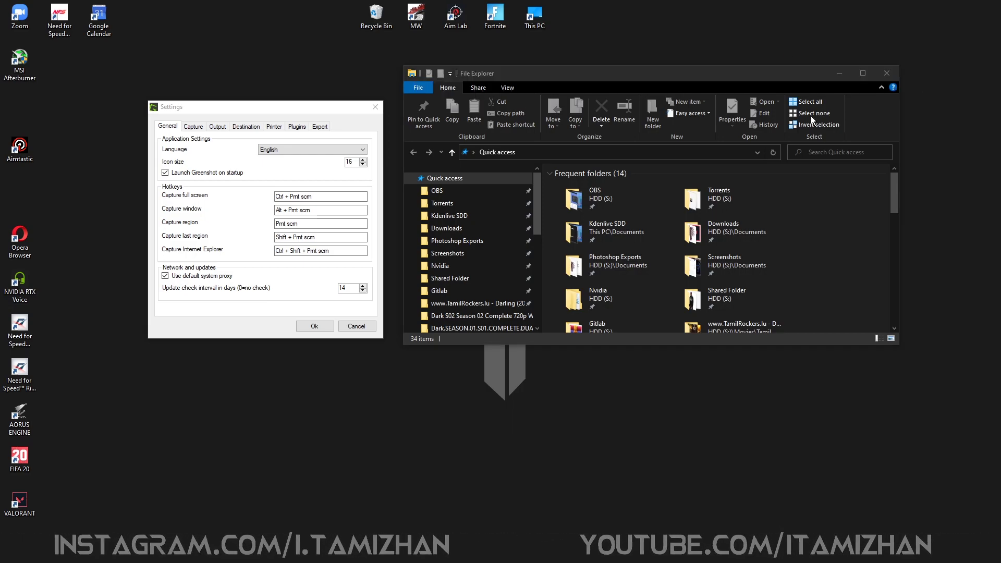
left_click(790, 79)
key("alt")
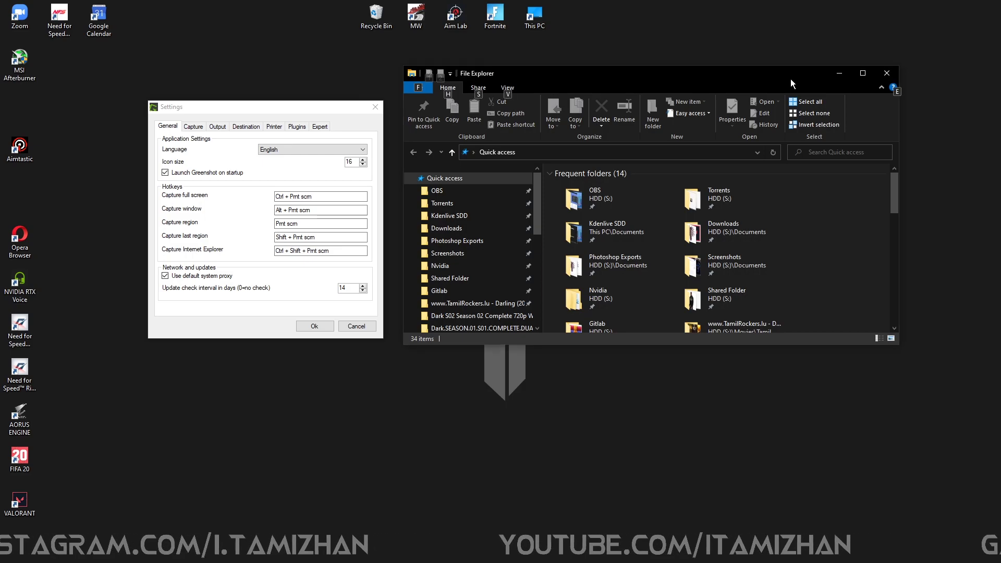
key("Print")
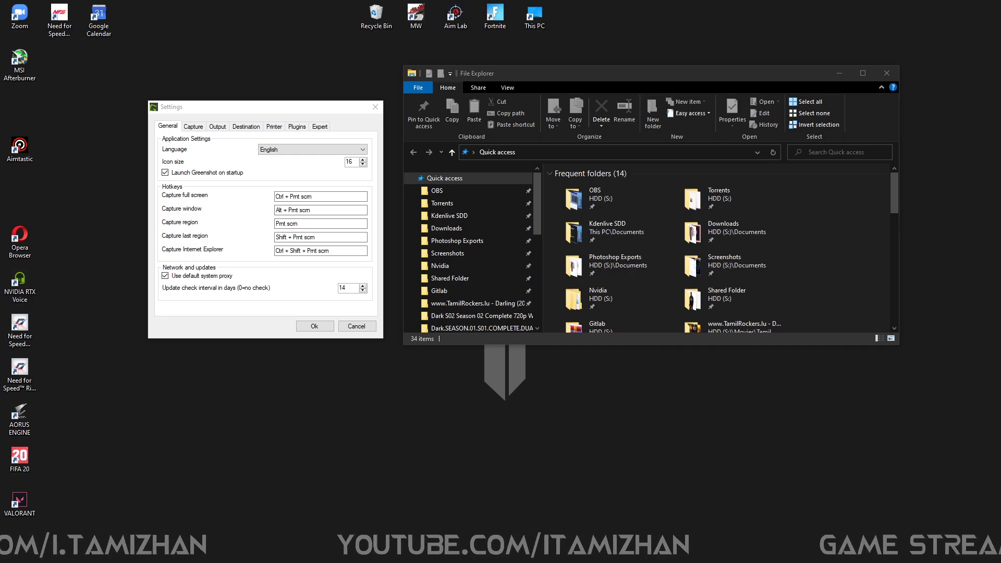
key("Escape")
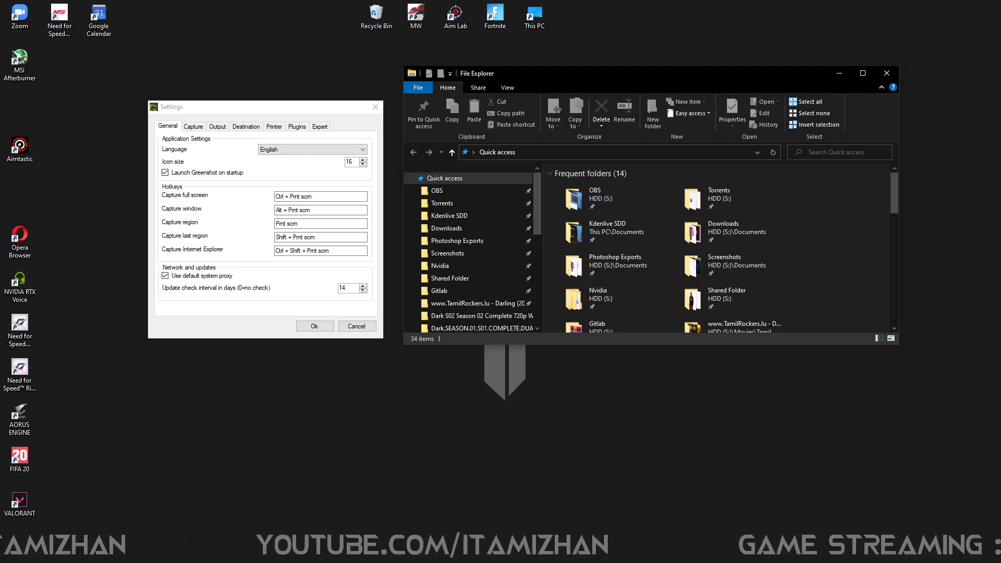
key("Print")
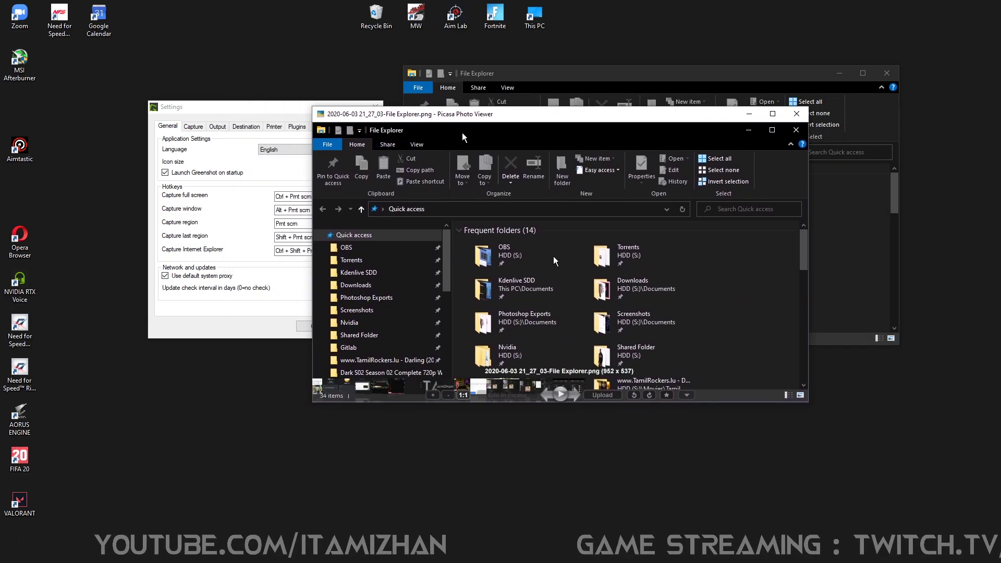
Step: Compare the captured File Explorer image with the real window side by side, and close the photo viewer
left_click_drag(577, 116, 447, 85)
left_click_drag(748, 77, 799, 67)
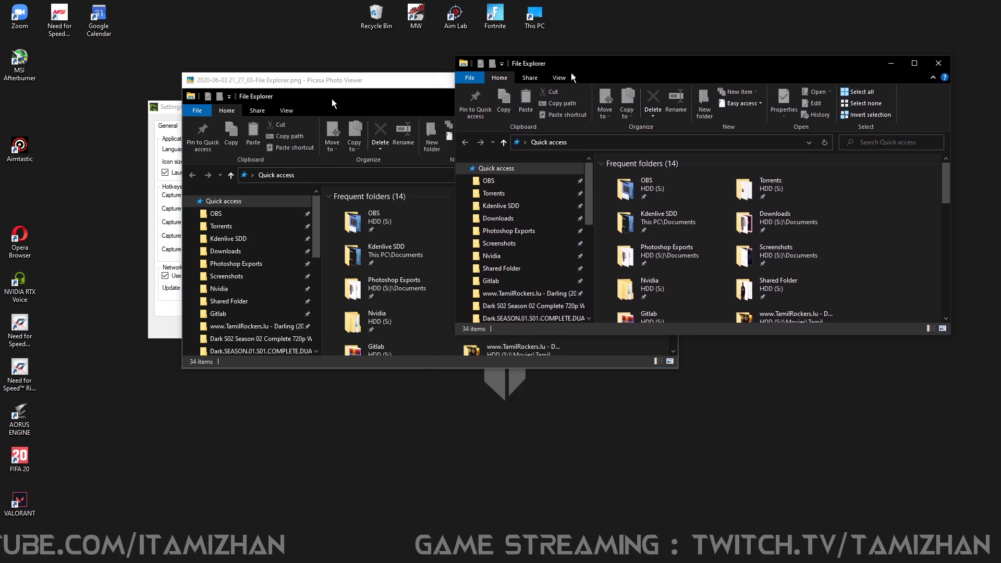
left_click(407, 97)
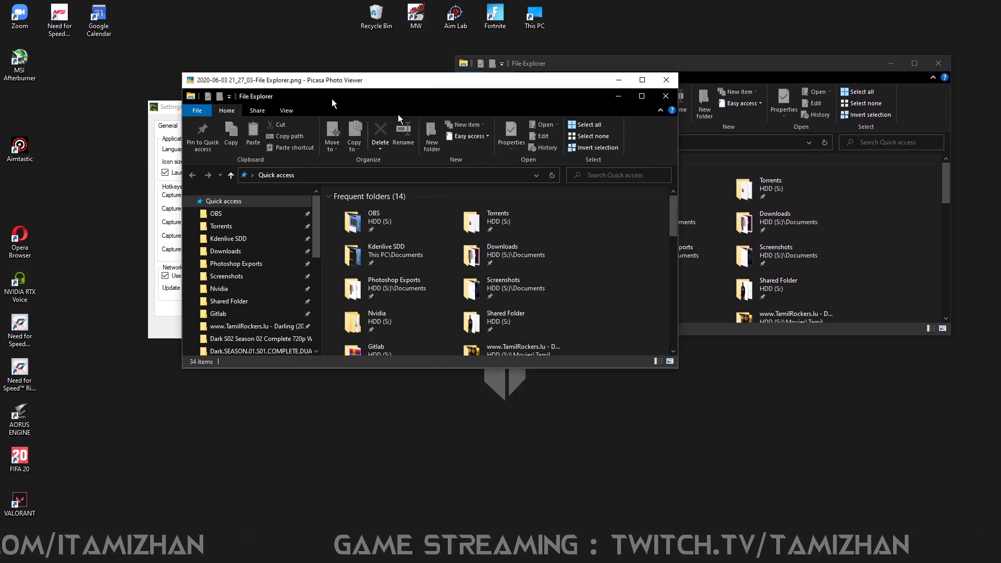
left_click_drag(441, 86, 563, 112)
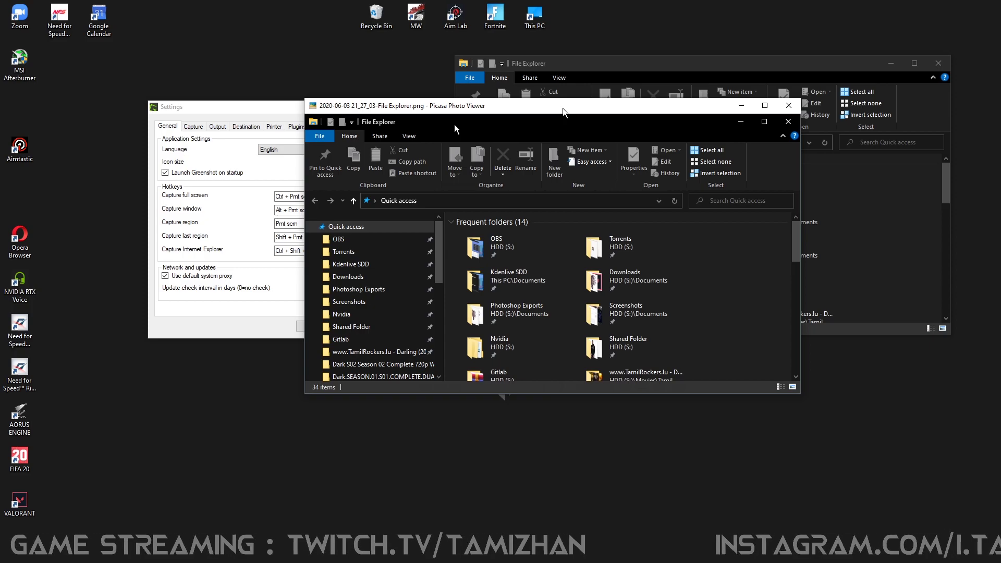
left_click_drag(435, 109, 521, 72)
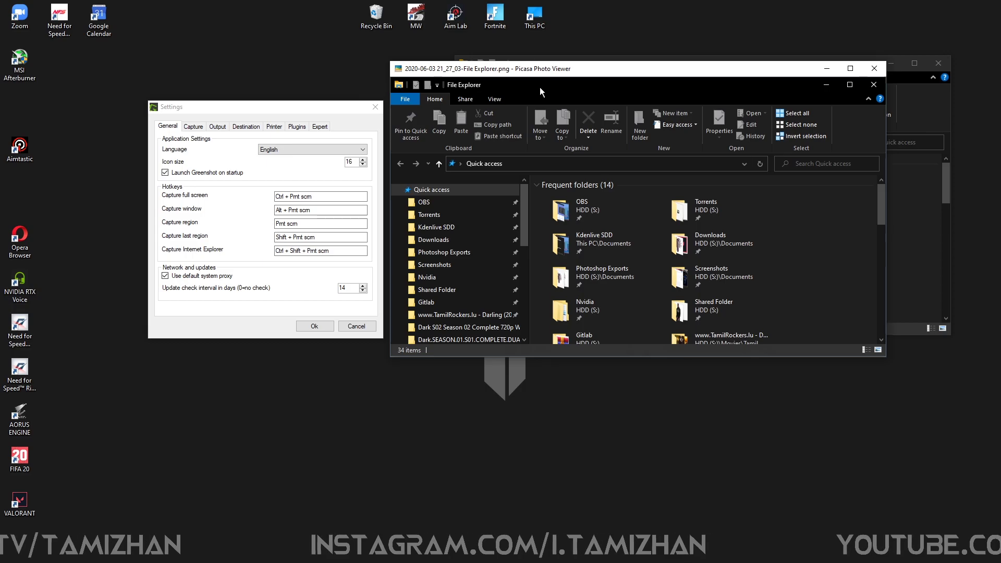
key("Escape")
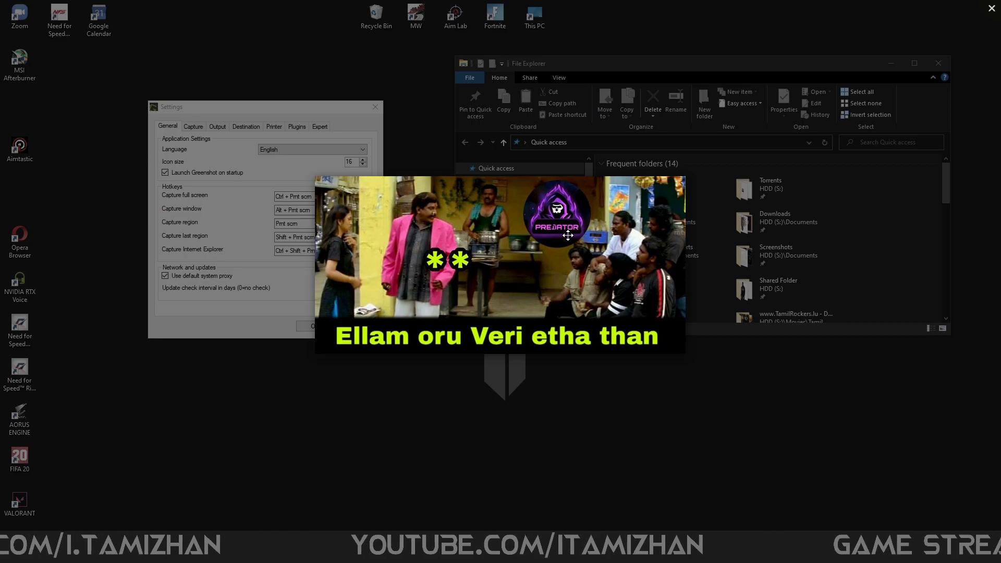
Step: Capture only the photo region of the open meme image, excluding its caption strip, and close the viewer
key("Print")
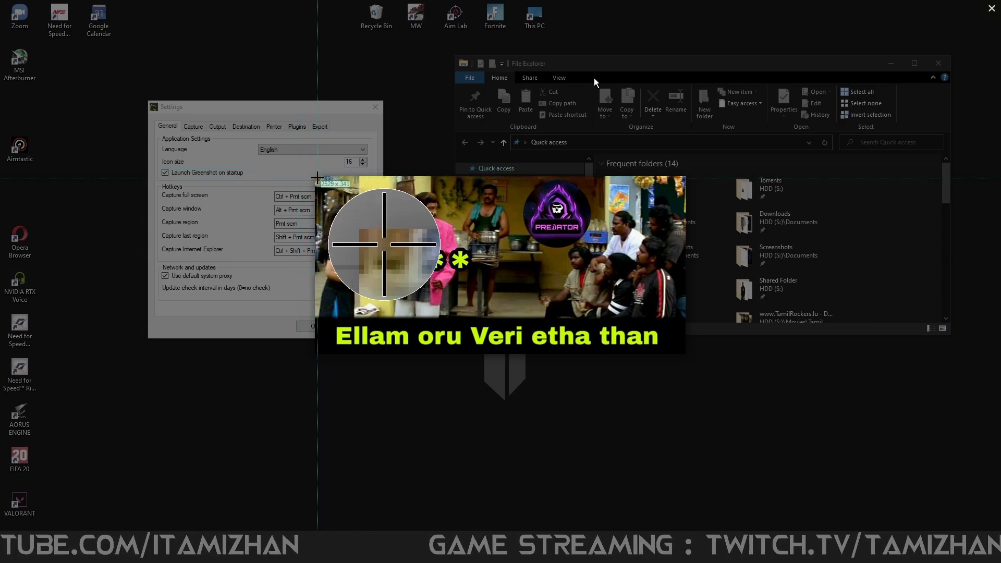
left_click_drag(316, 176, 684, 318)
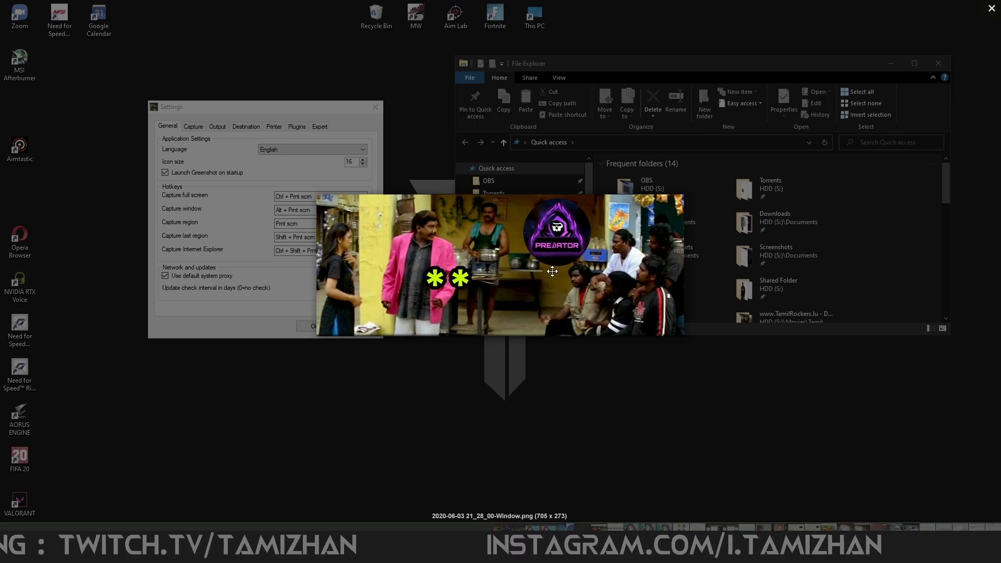
left_click(429, 143)
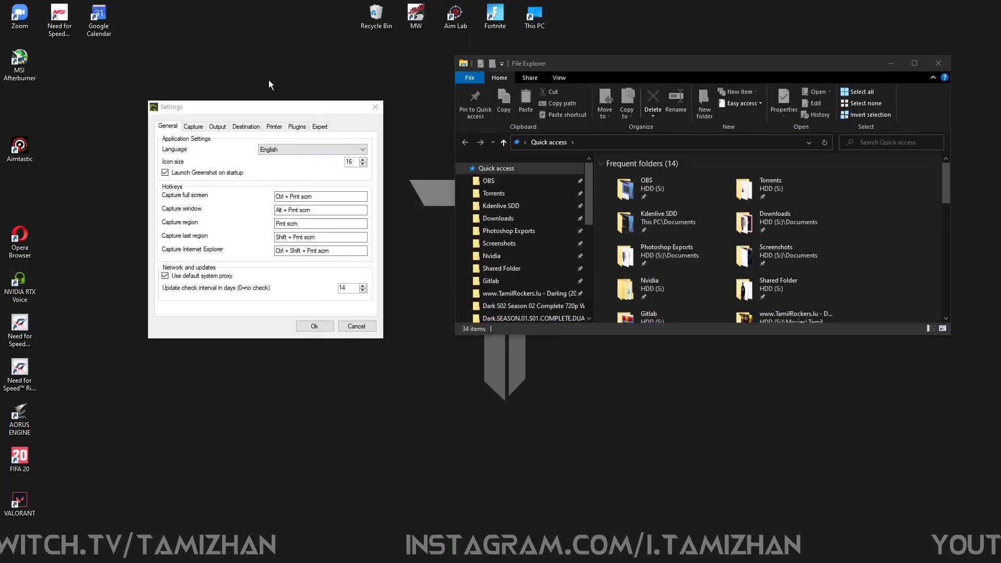
Step: Review Greenshot's capture options, output file settings with the available image formats, and capture destinations
left_click(194, 127)
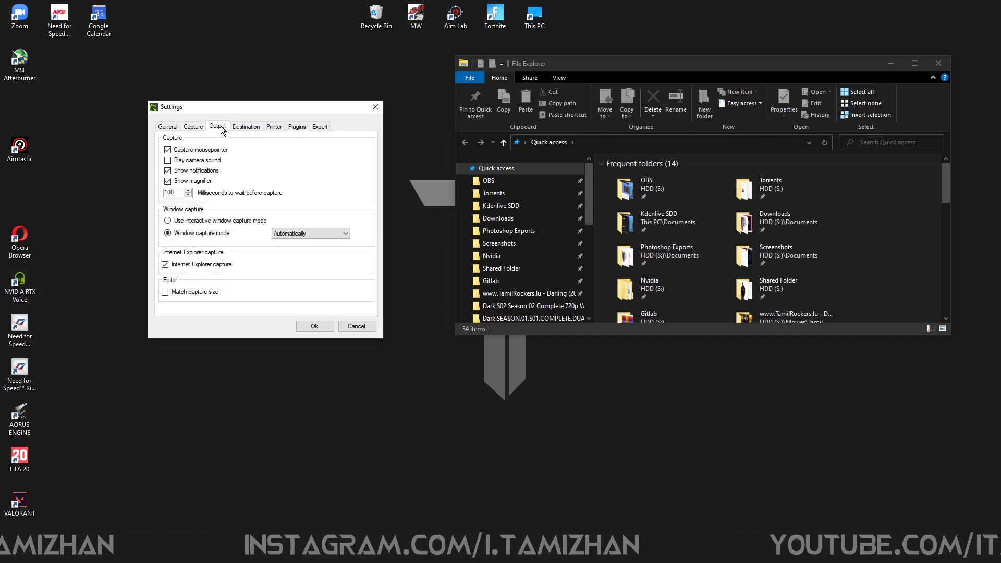
left_click(221, 128)
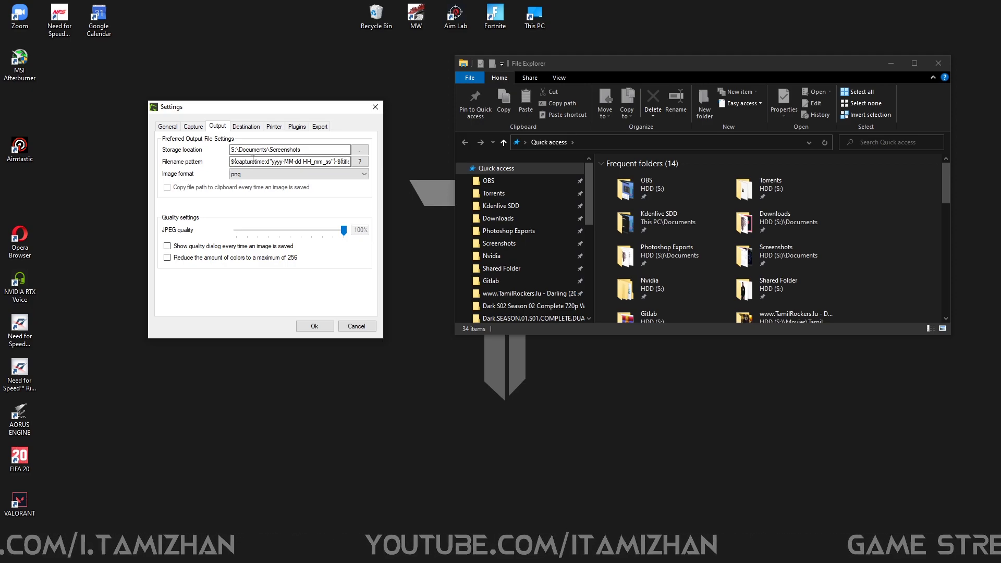
left_click(245, 174)
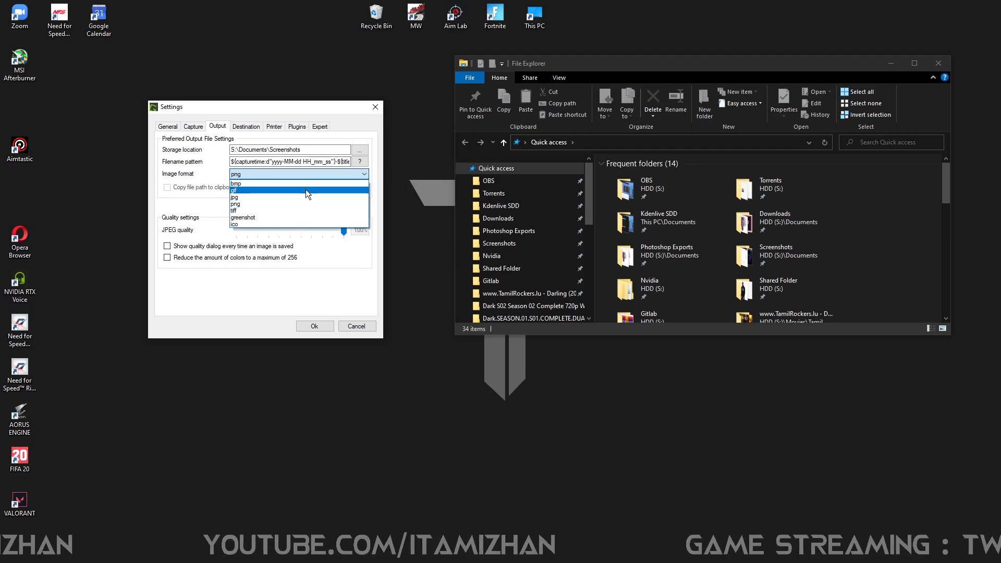
left_click(227, 269)
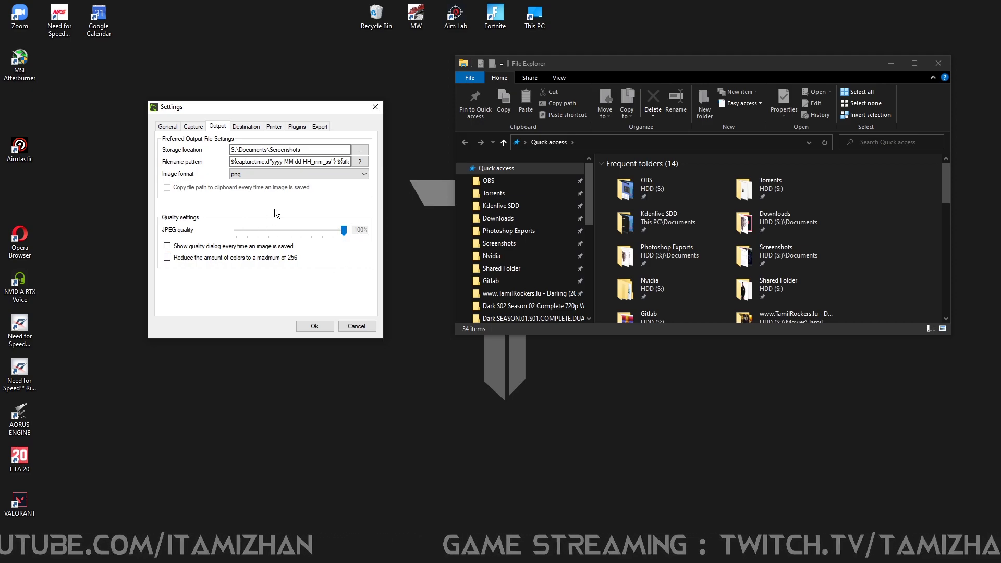
left_click(247, 126)
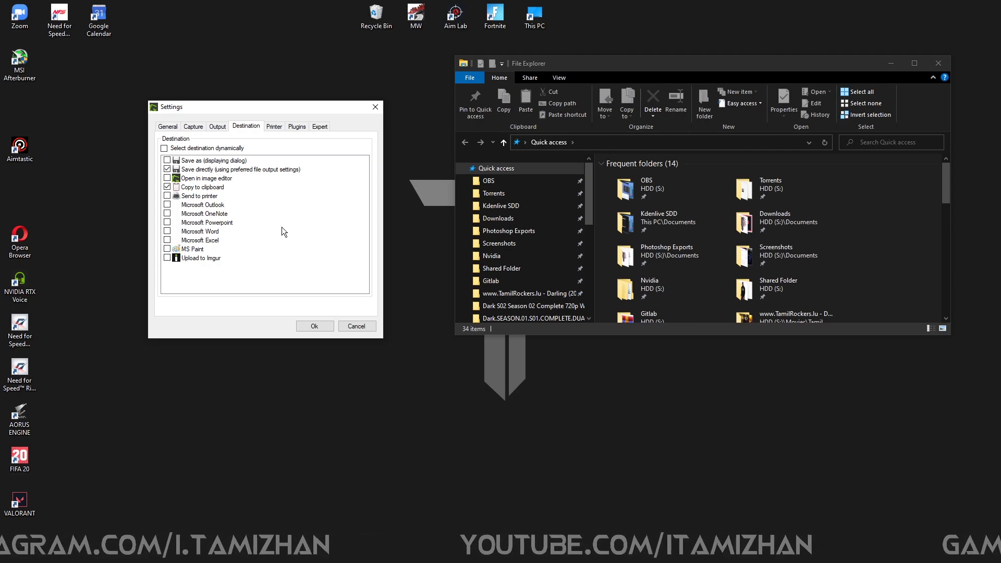
Step: Capture the region around the Settings dialog and paste the capture from the clipboard into a new Paint image
key("Print")
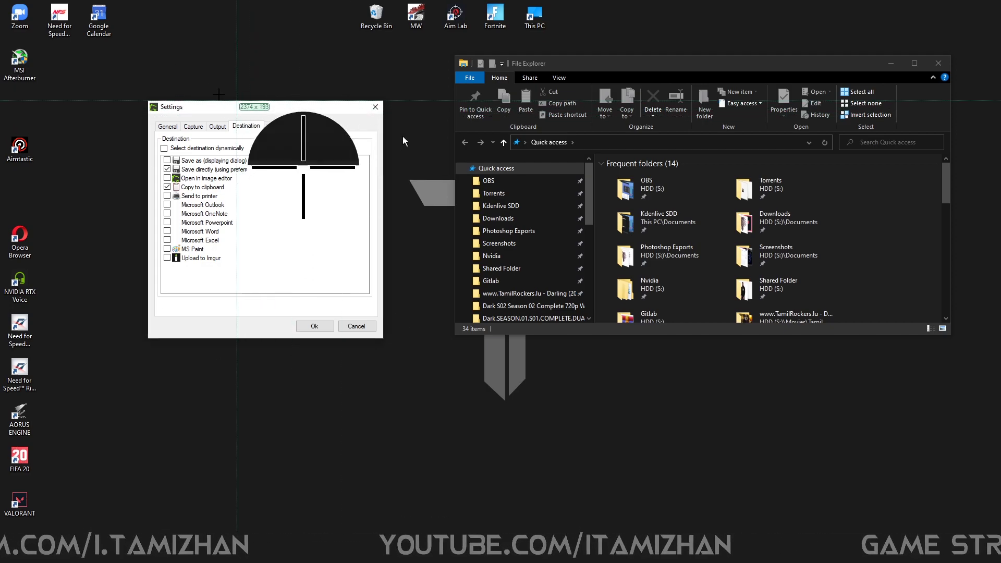
left_click_drag(136, 76, 357, 376)
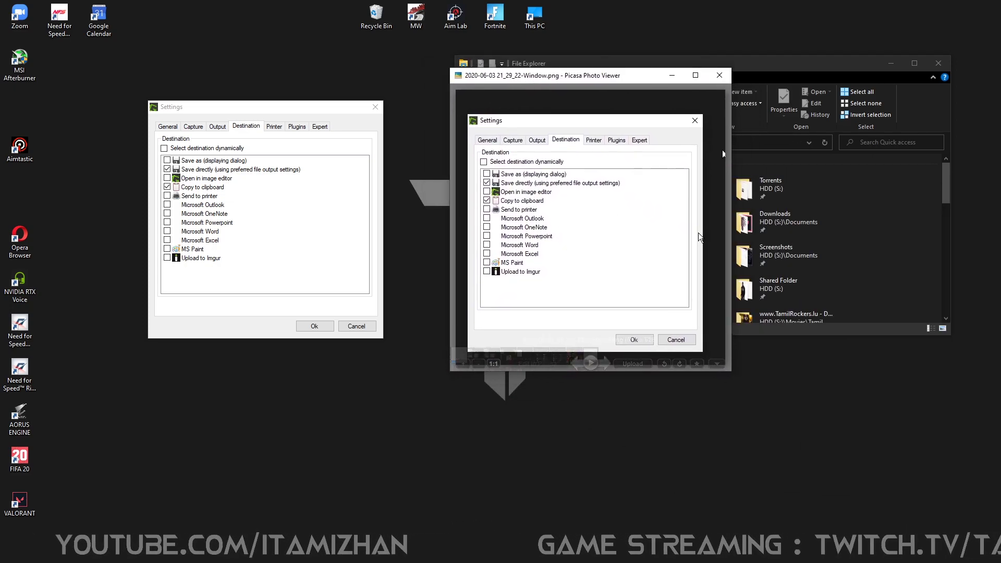
key("super")
type("p")
key("Return")
key("ctrl+v")
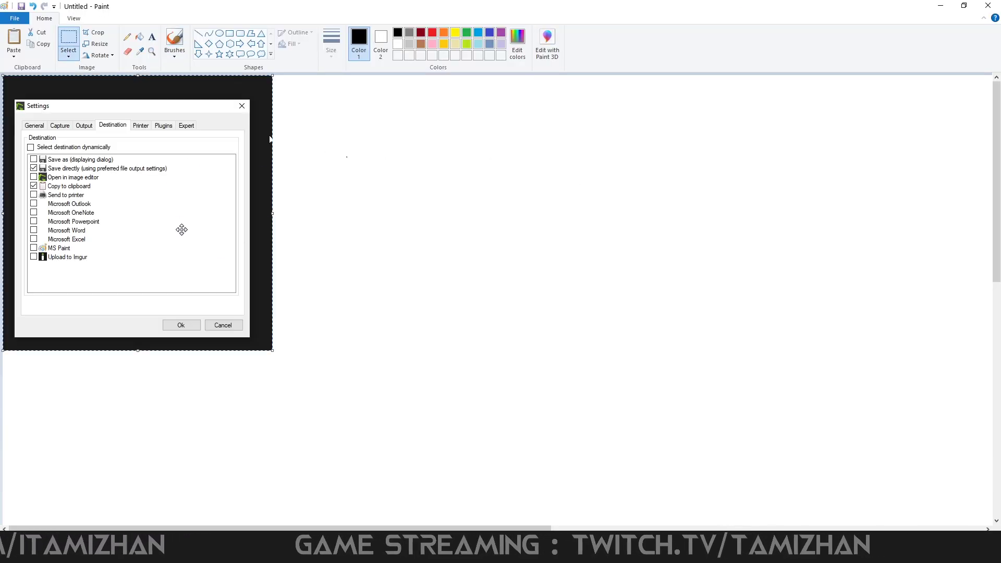
Step: Close Paint without saving the pasted capture and dismiss the Greenshot Settings dialog without applying changes
left_click(988, 5)
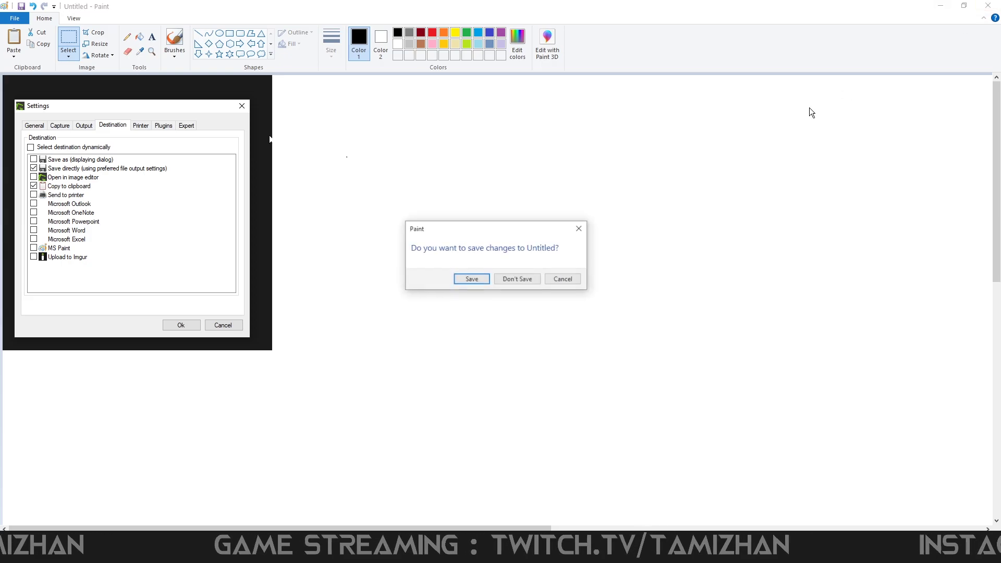
left_click(515, 277)
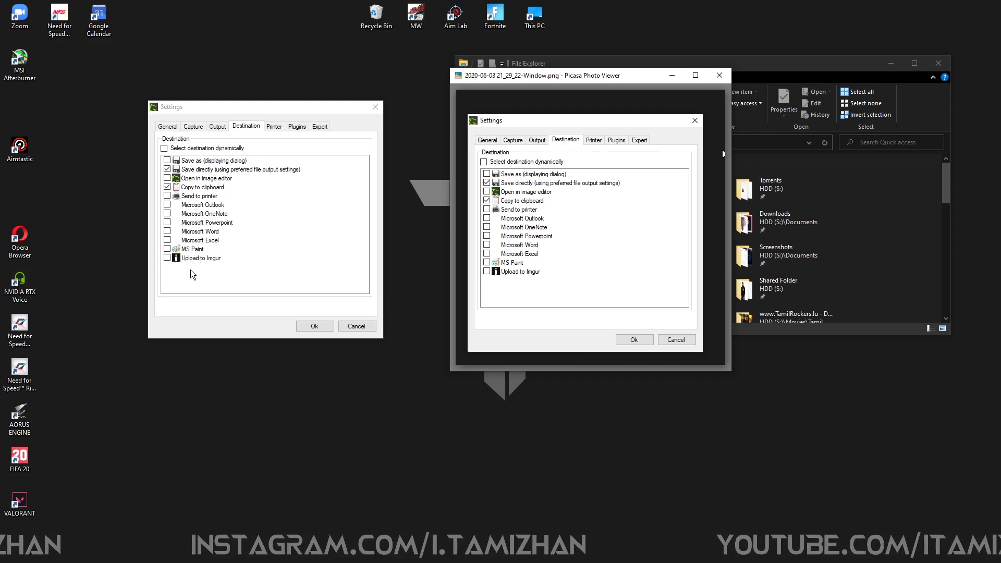
left_click(167, 255)
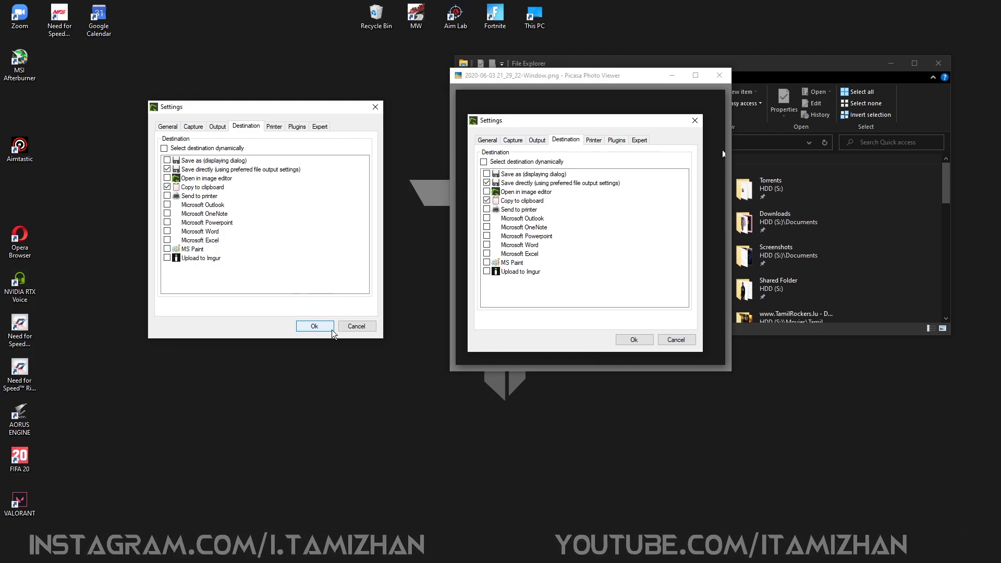
left_click(357, 326)
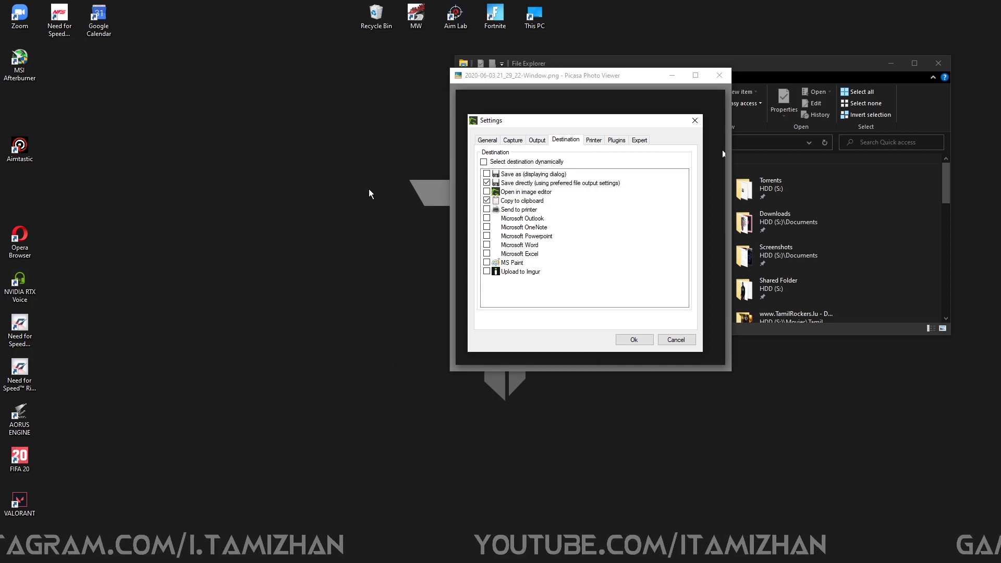